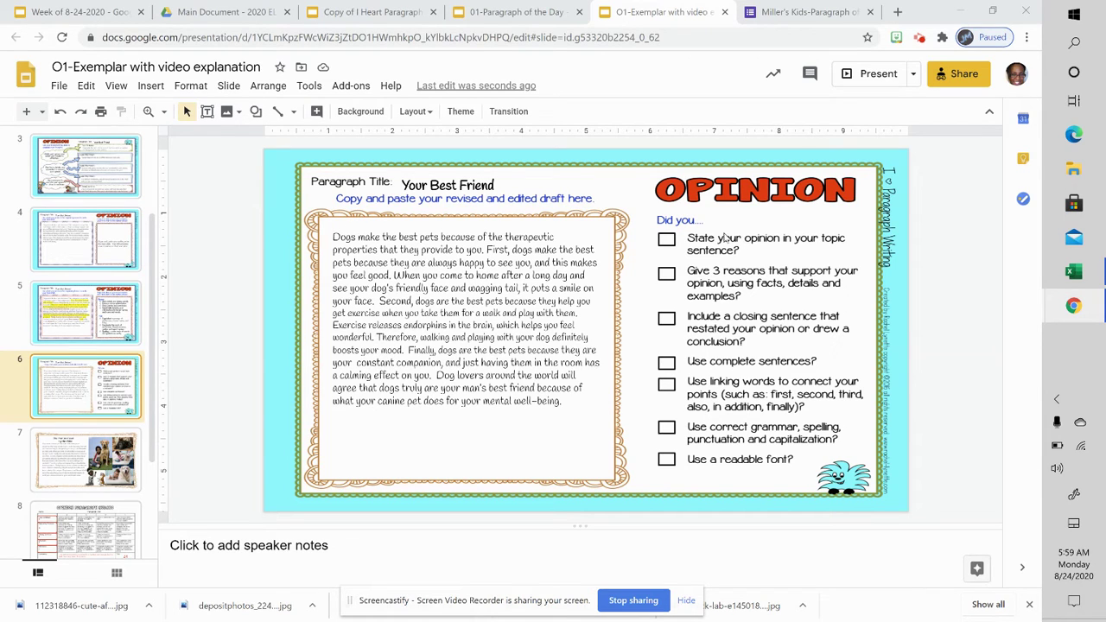
Step: On slide 6, put an x in the topic-sentence opinion, three-reasons and closing-sentence checkboxes, and start on 'Use complete sentences?'
click(668, 242)
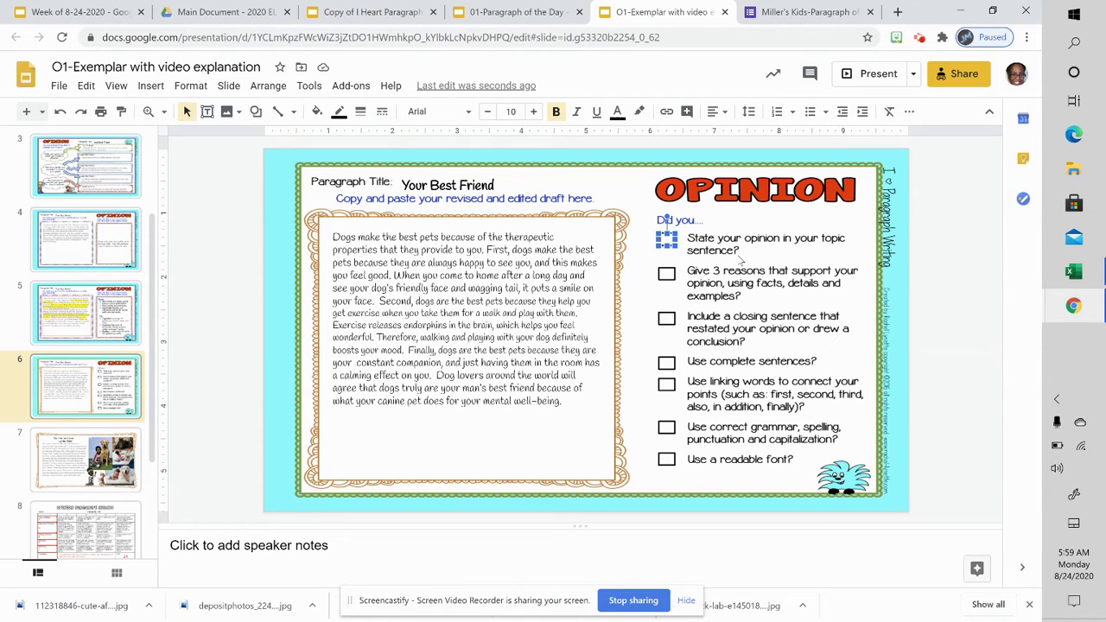
text(x)
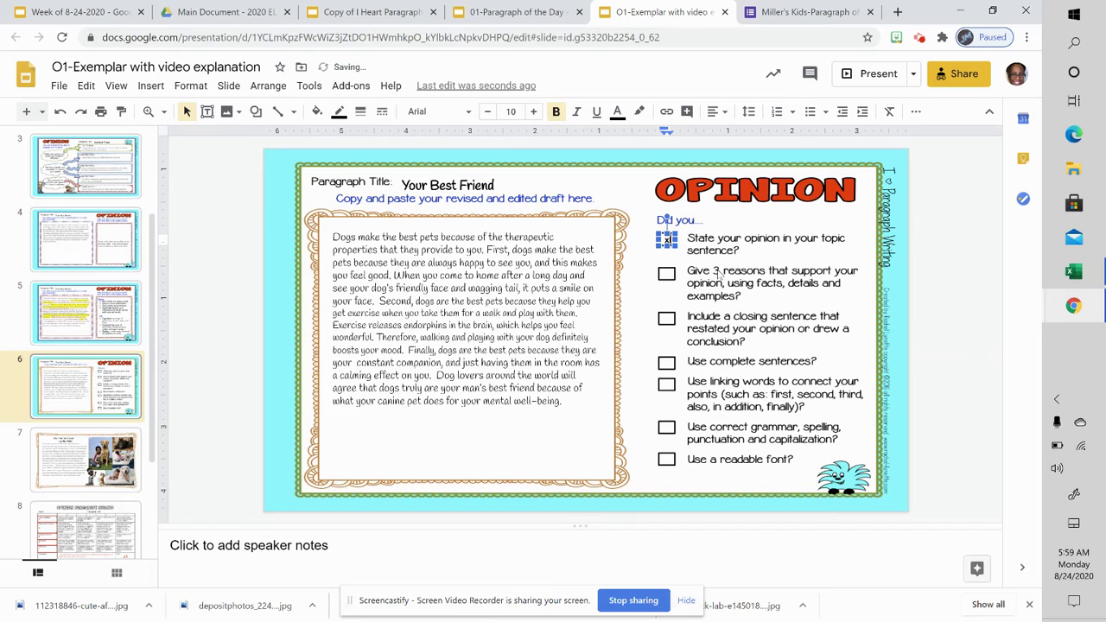
click(667, 277)
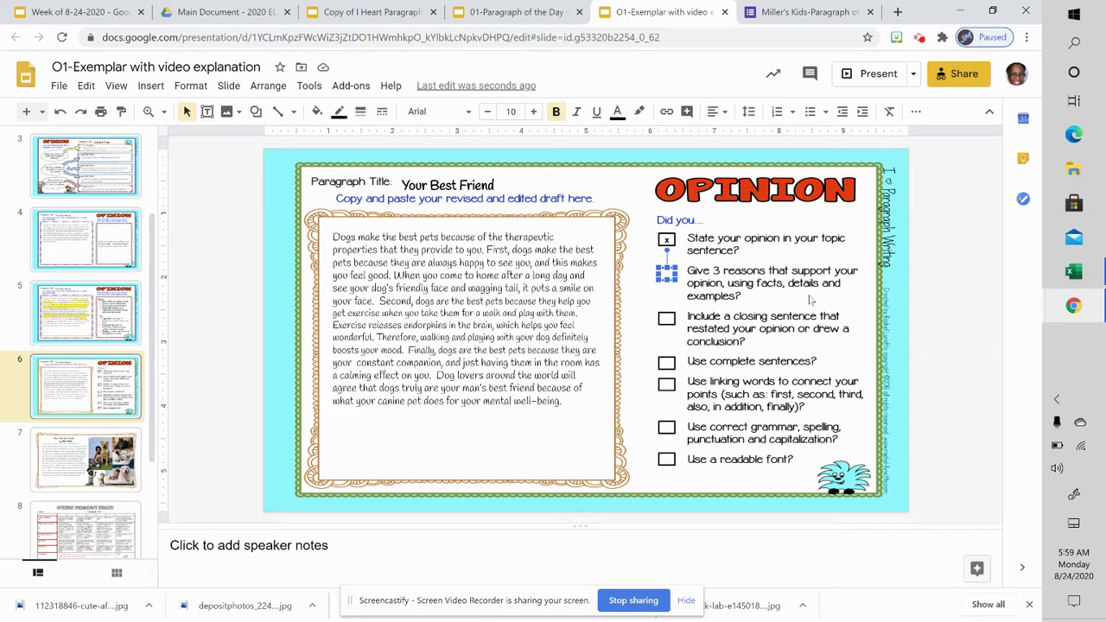
key(Return)
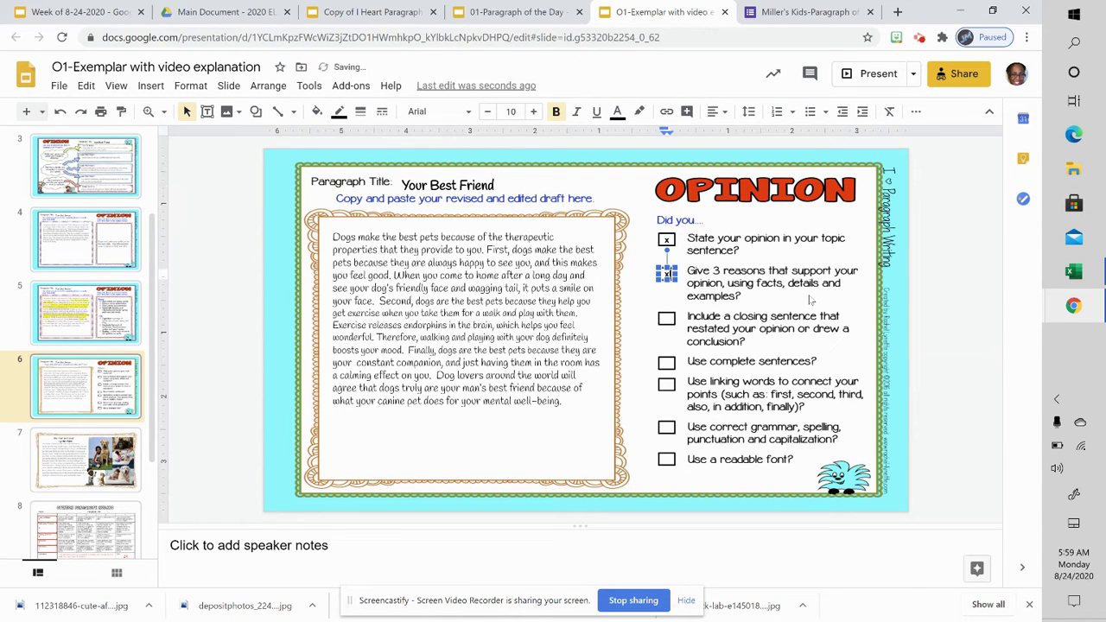
text(x)
click(666, 319)
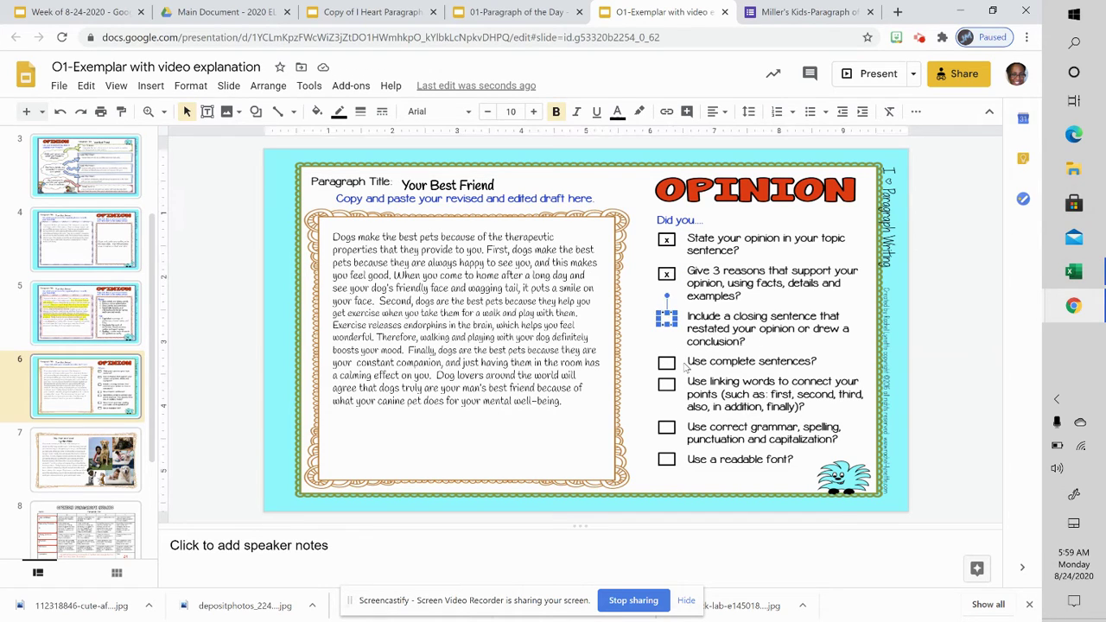
key(Return)
text(x)
click(667, 362)
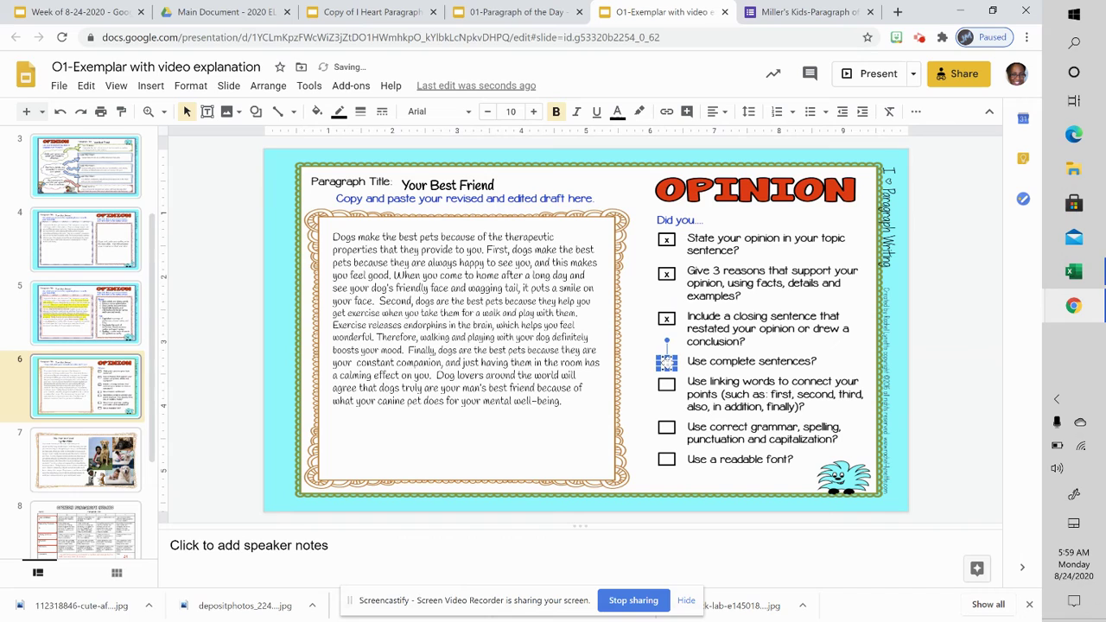
key(Return)
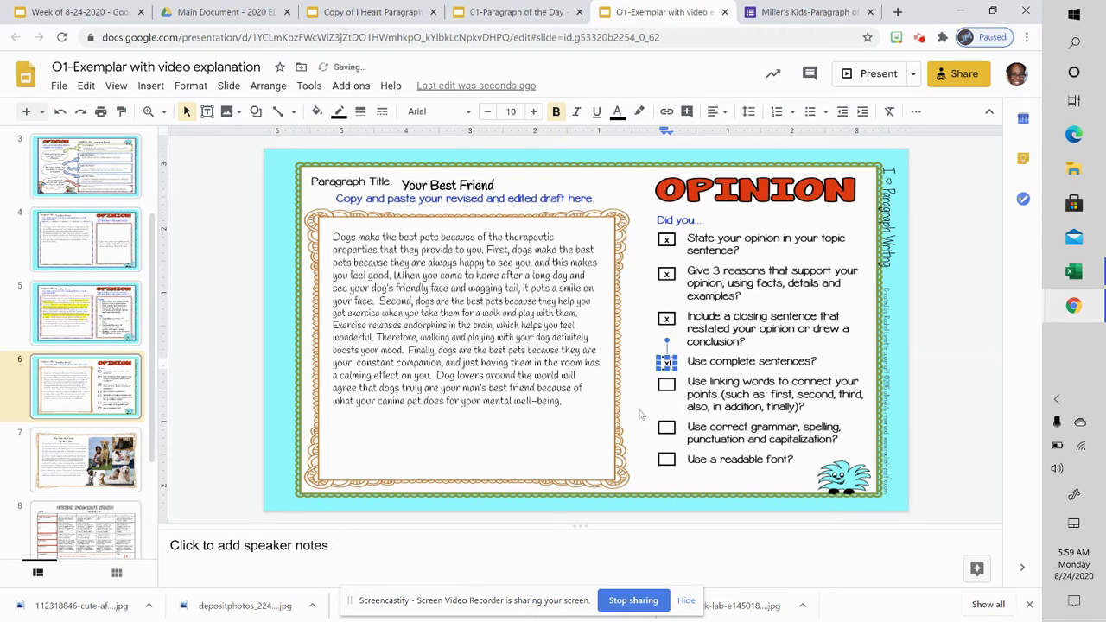
Step: Mark the linking words, grammar and spelling, and readable font boxes with x, then view slide 7
click(670, 385)
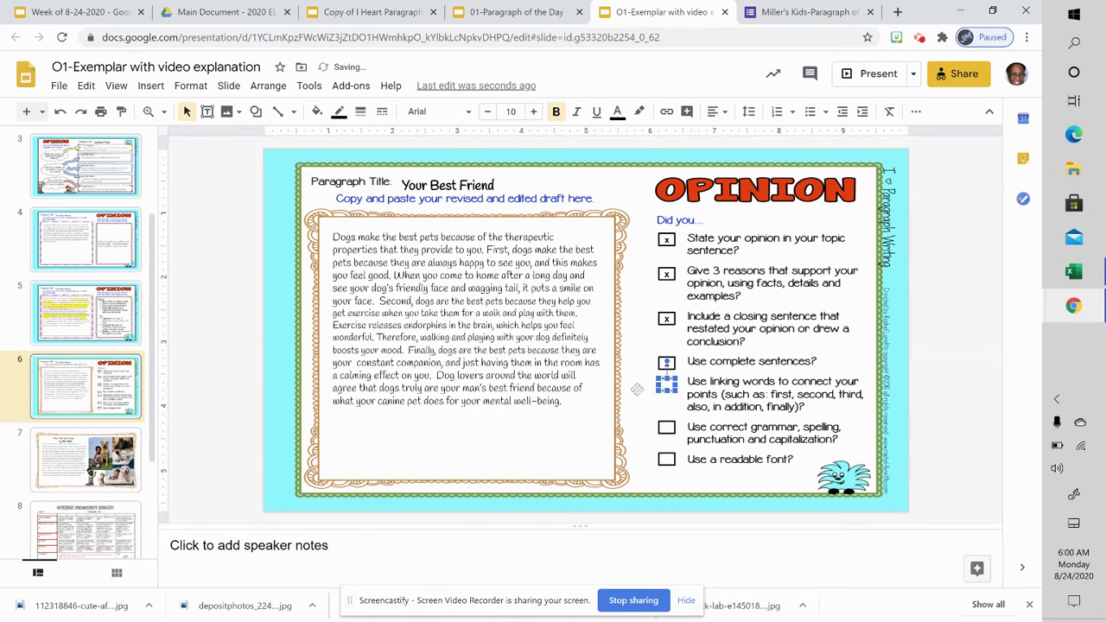
key(Return)
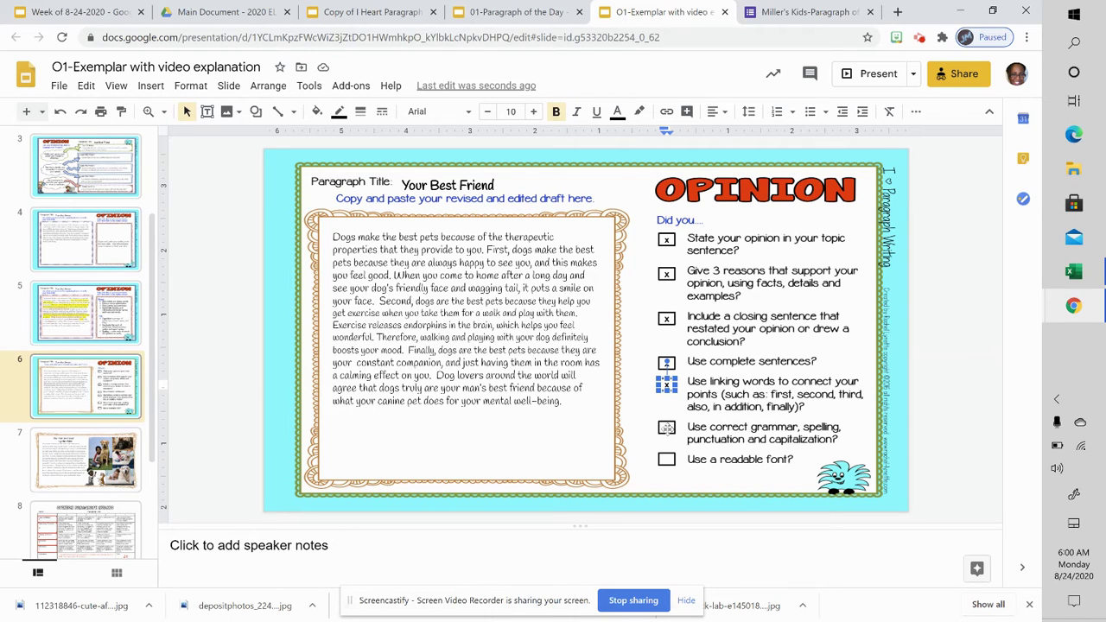
click(667, 427)
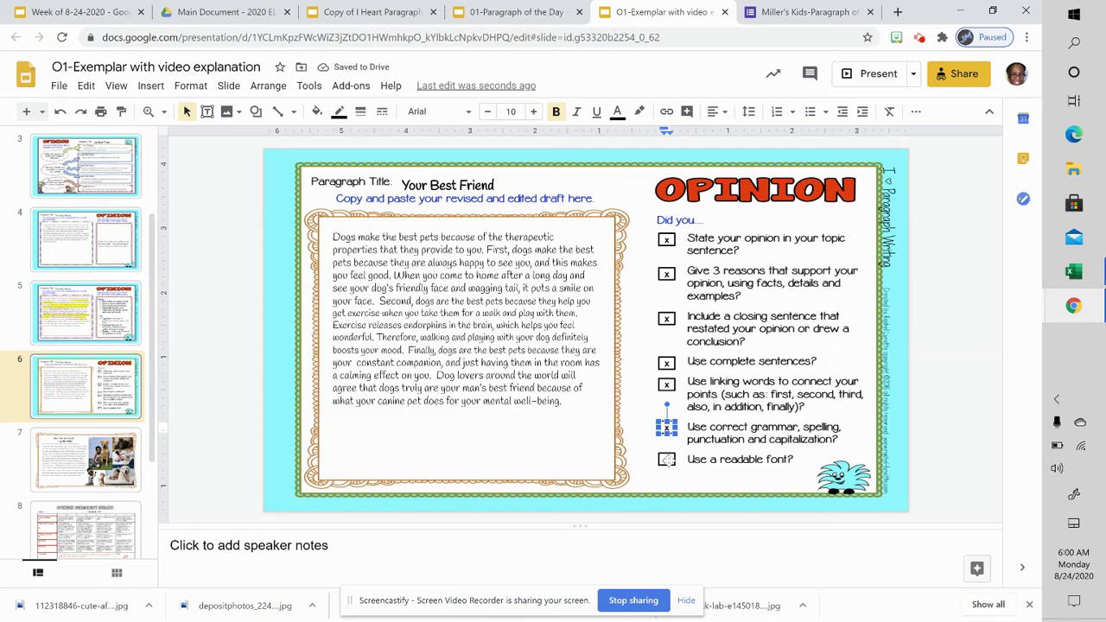
click(668, 460)
key(Return)
text(x)
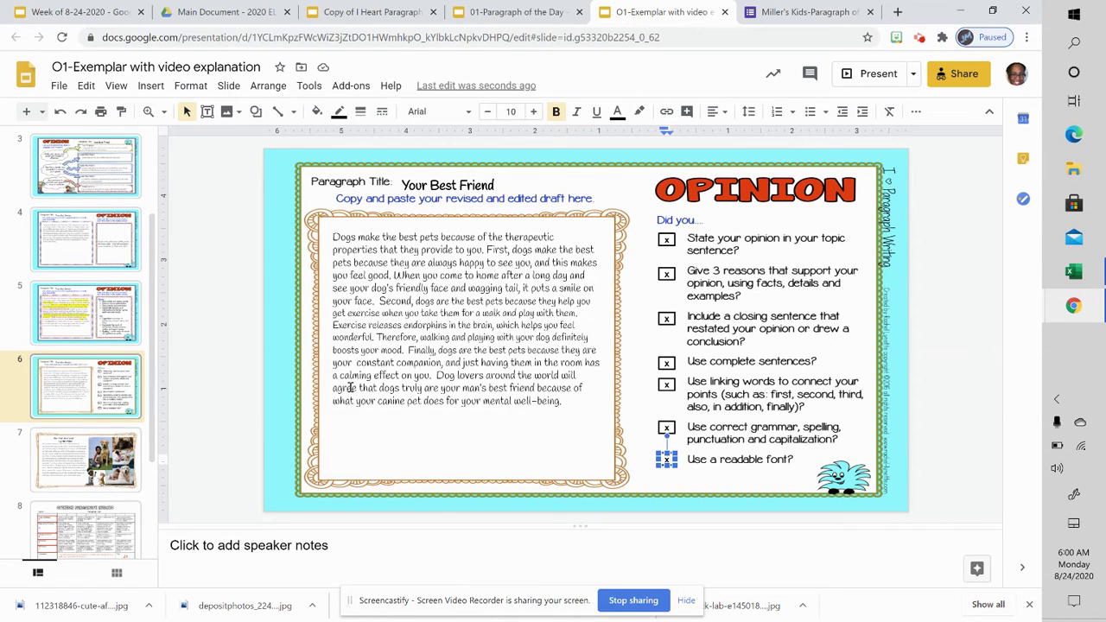
click(112, 481)
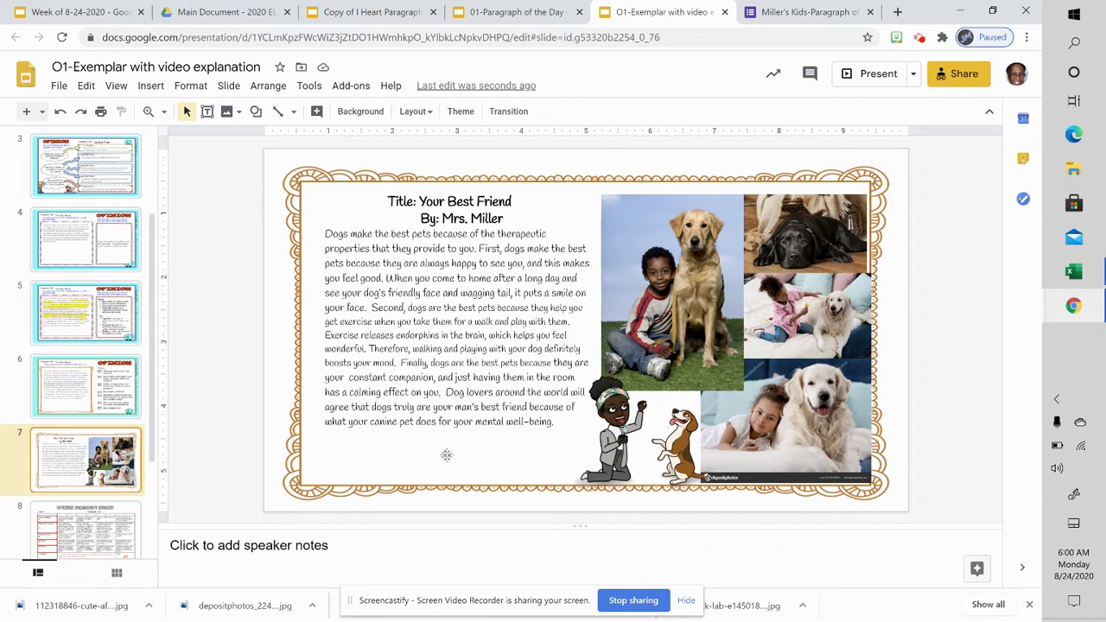
Step: Copy the whole dog paragraph from the slide 6 opinion worksheet
click(100, 387)
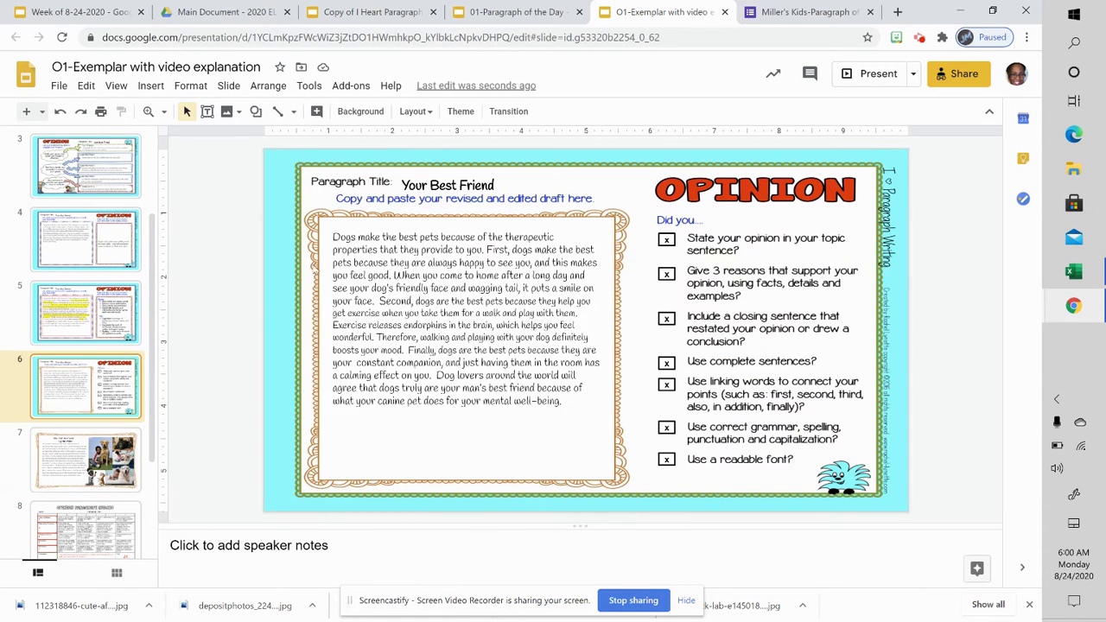
triple_click(386, 282)
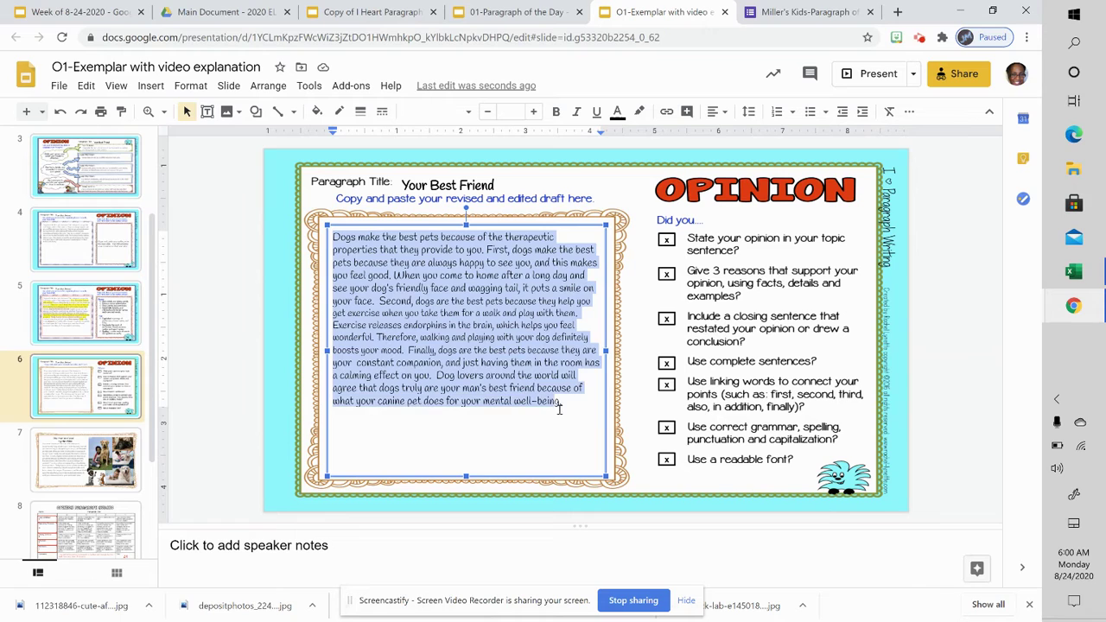
right_click(515, 372)
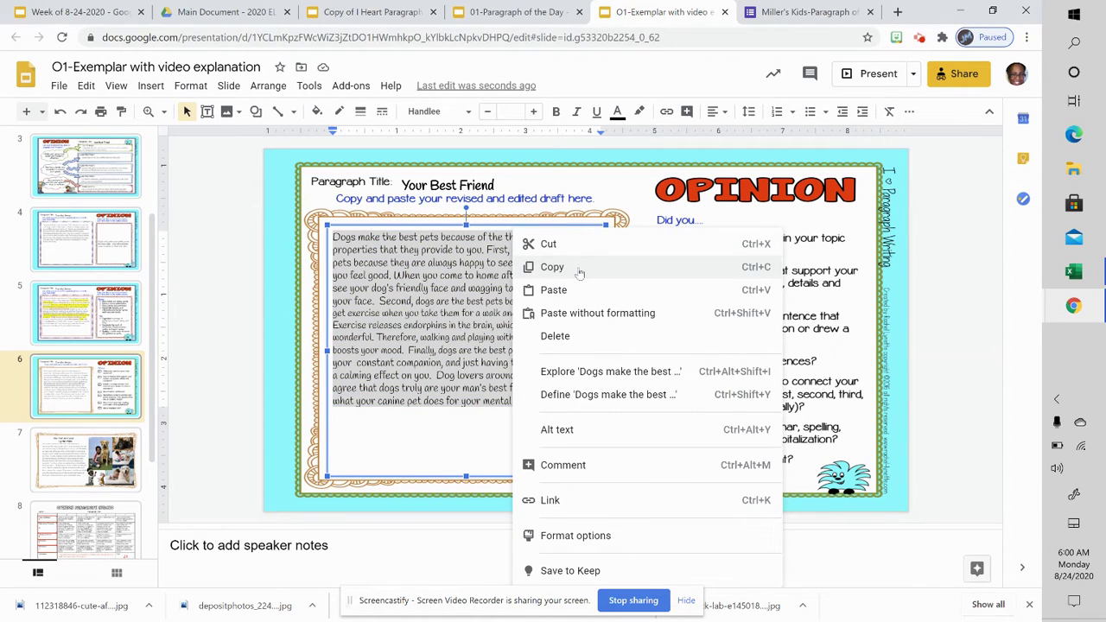
click(450, 429)
Step: Inspect the 'Your Best Friend' paragraph box on slide 7 without changing it
click(73, 463)
click(364, 265)
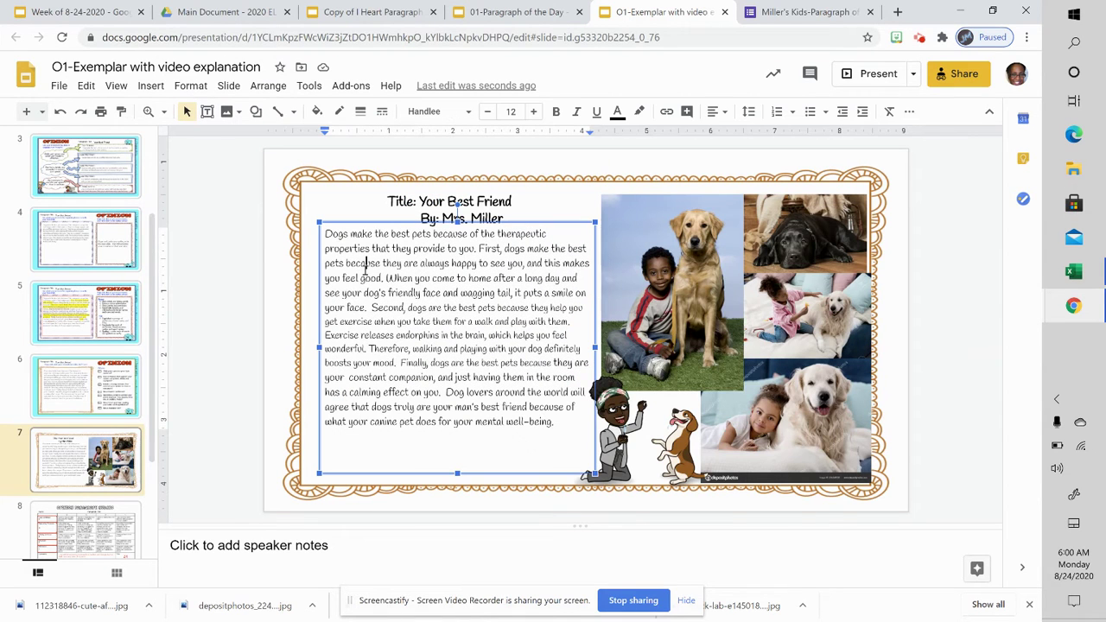
click(322, 224)
right_click(341, 242)
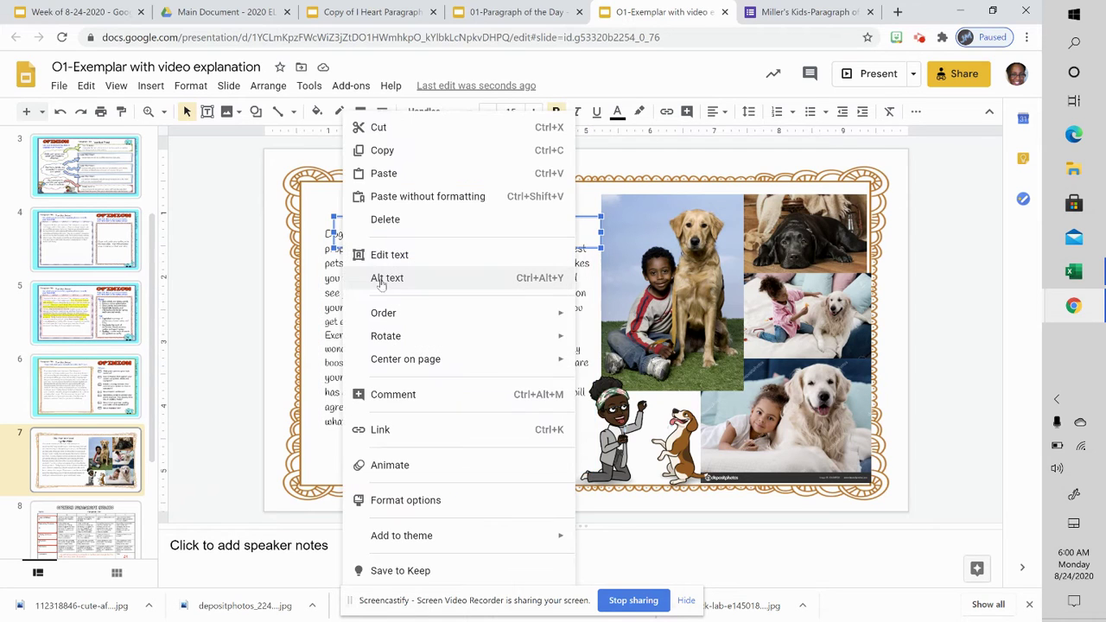
click(335, 196)
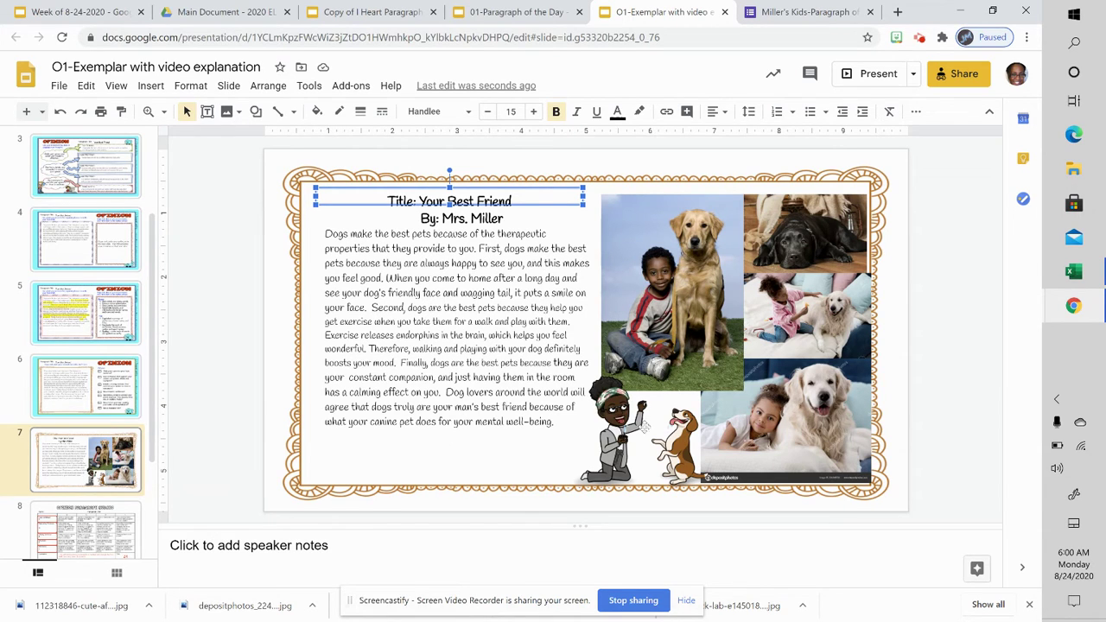
scroll(23, 449, down, 2)
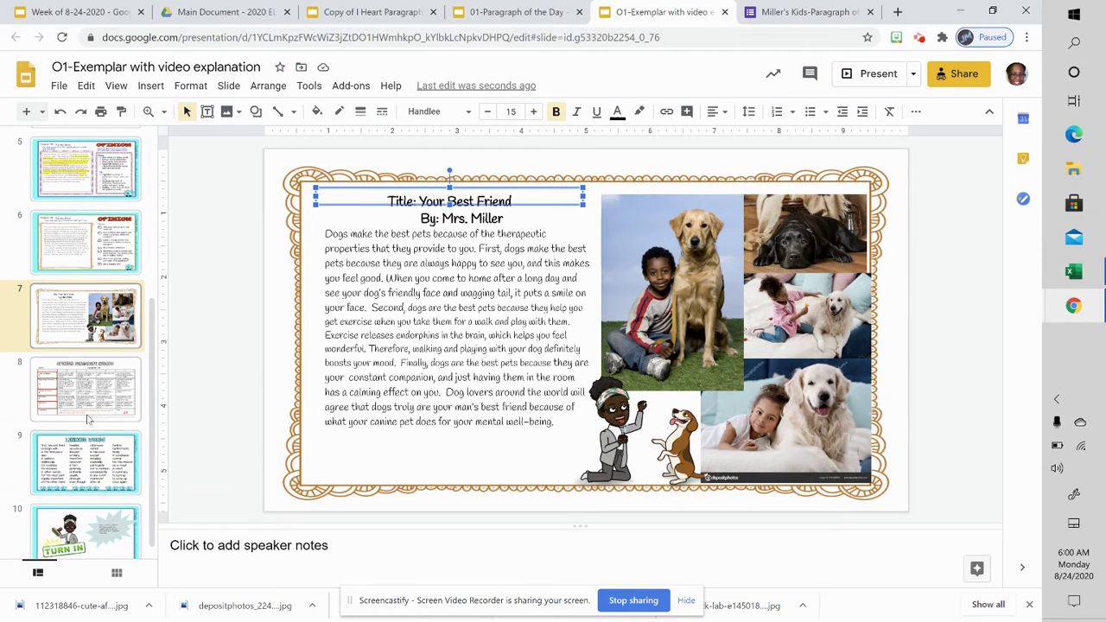
Step: On the slide 8 rubric, enter the teacher's name beside Name and 'Your Best Friend' as Paragraph Title
click(107, 389)
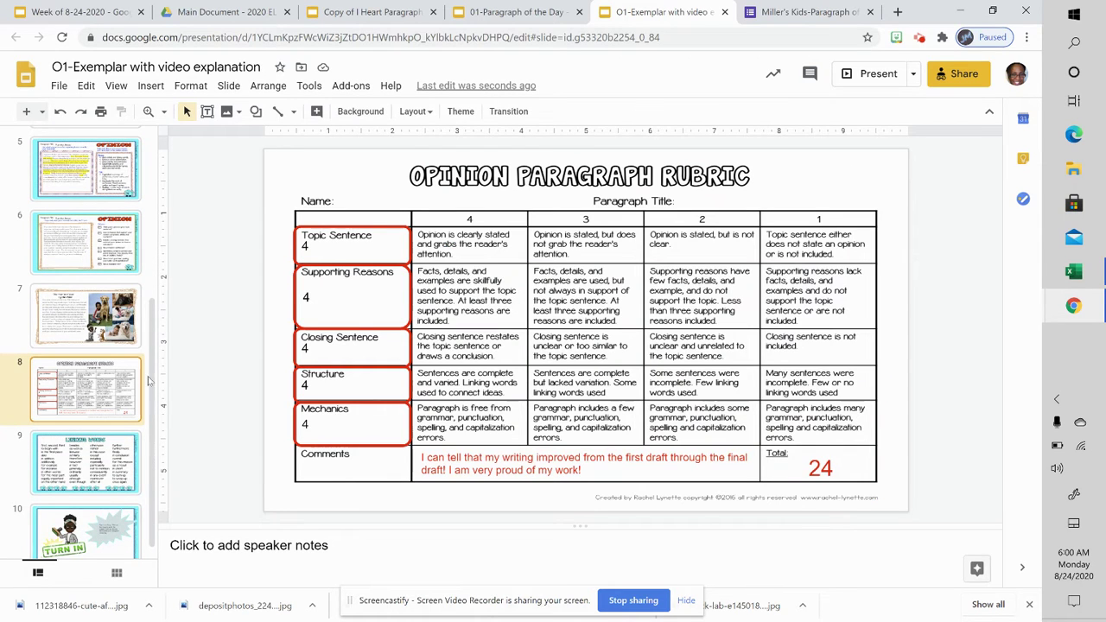
click(356, 201)
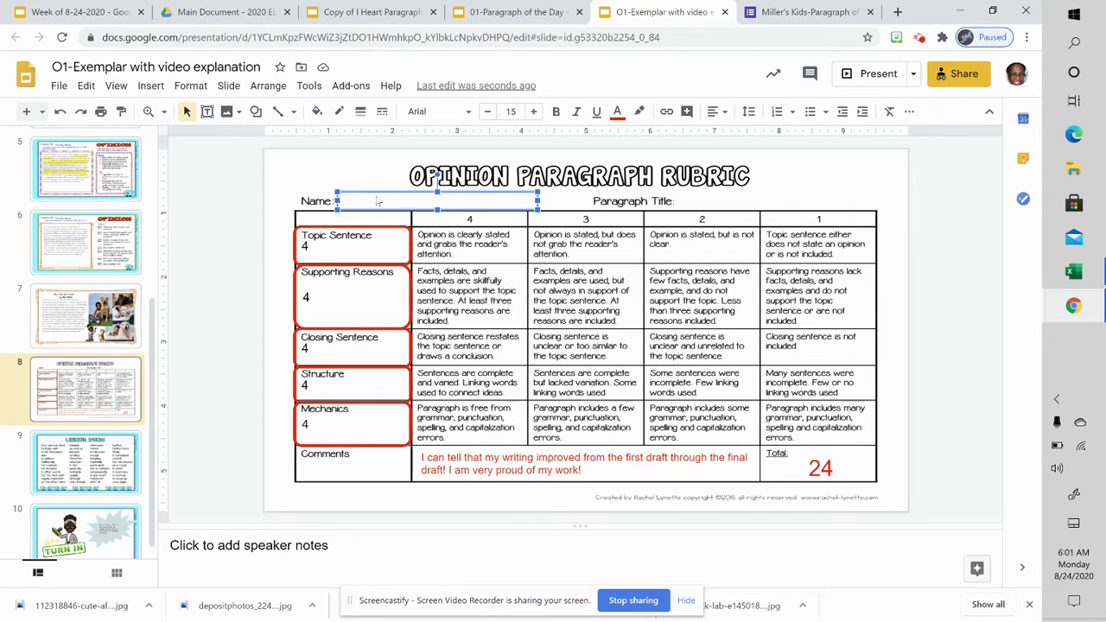
text(Mrs. )
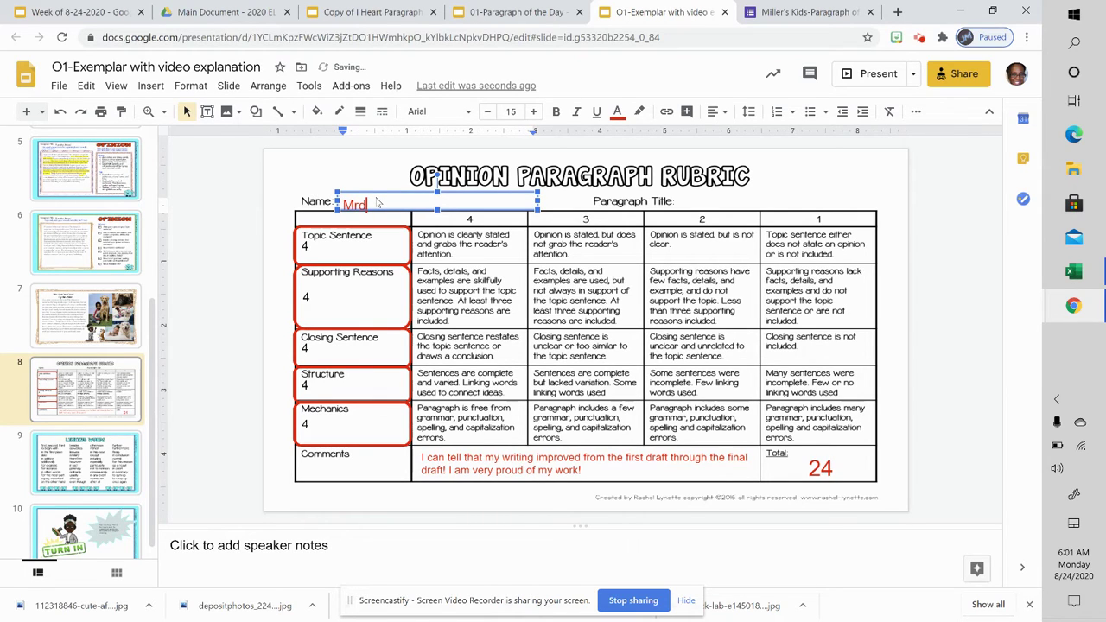
text(Miller)
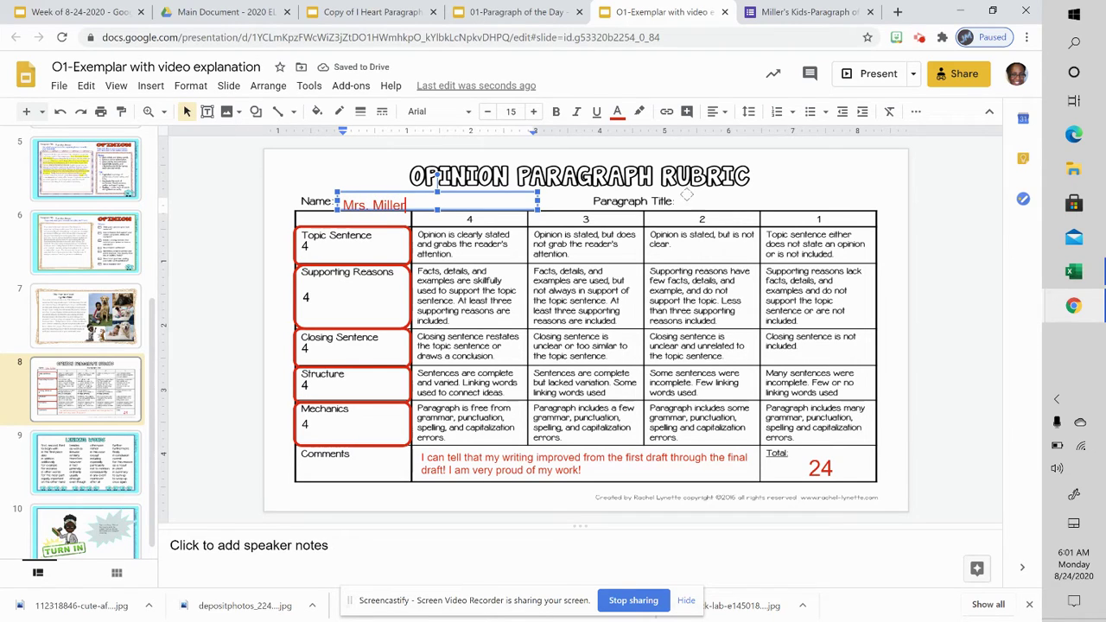
click(687, 201)
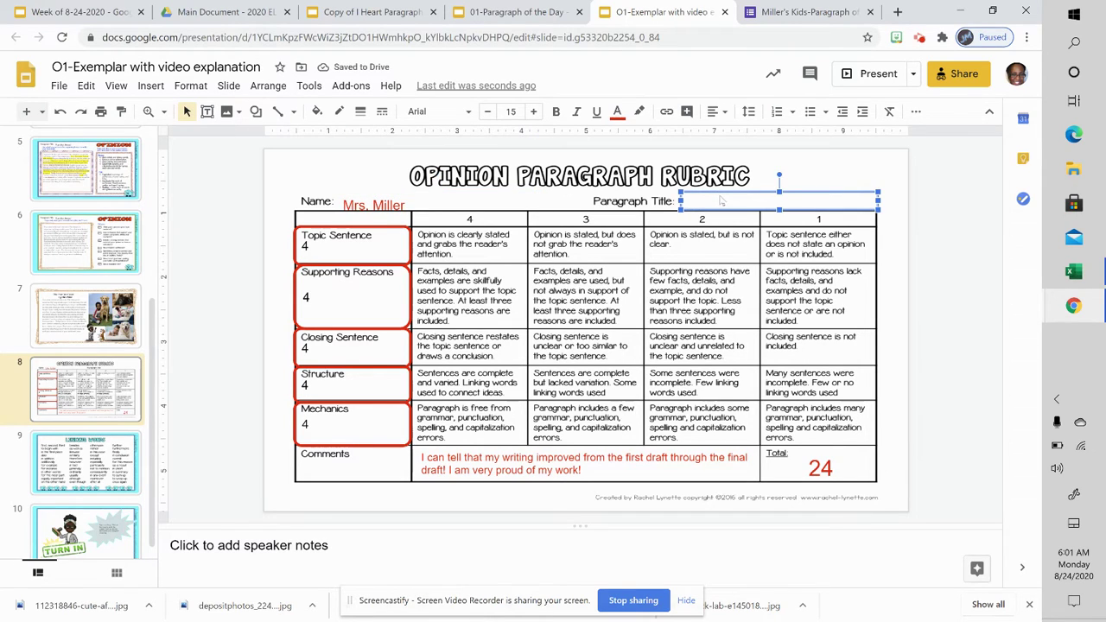
text(Your Best Friend)
click(456, 247)
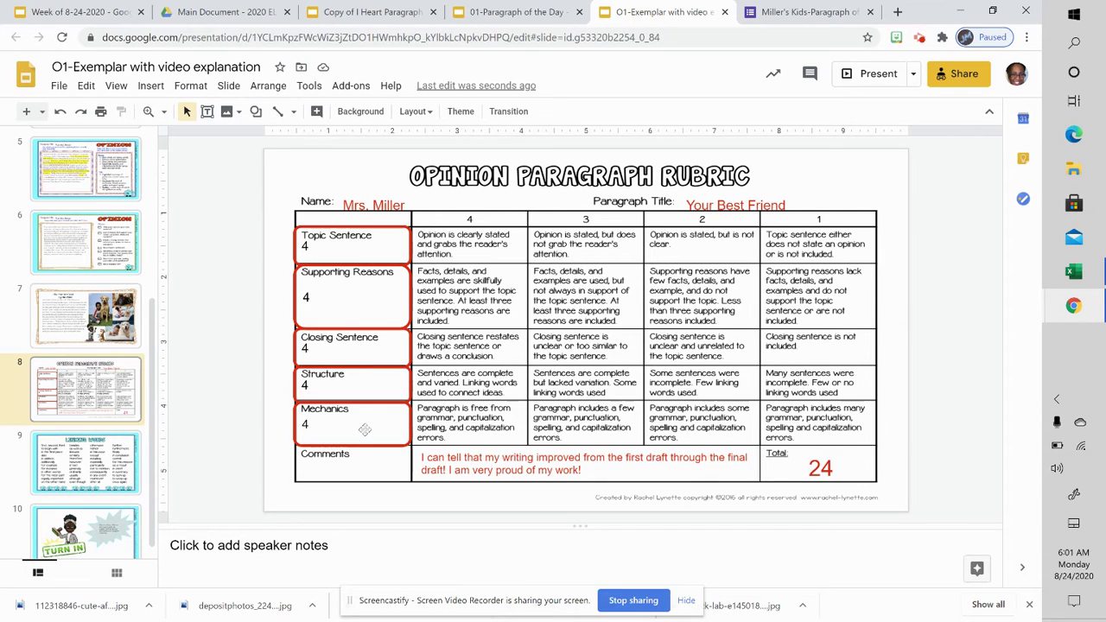
Step: Point out the rubric's comment and its total score of 24
click(474, 466)
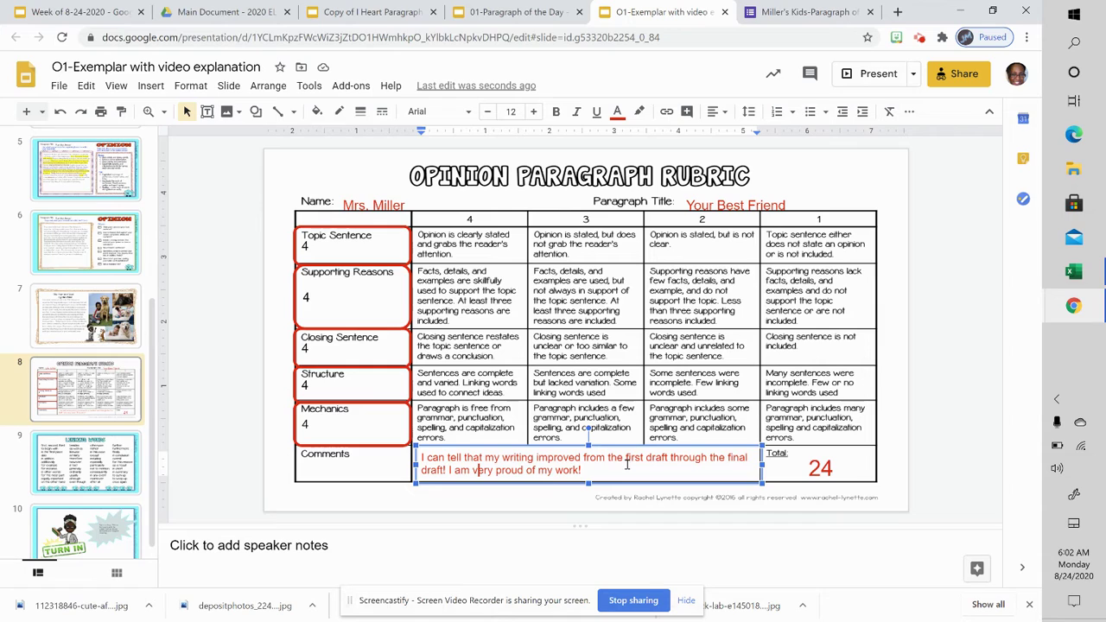
click(835, 466)
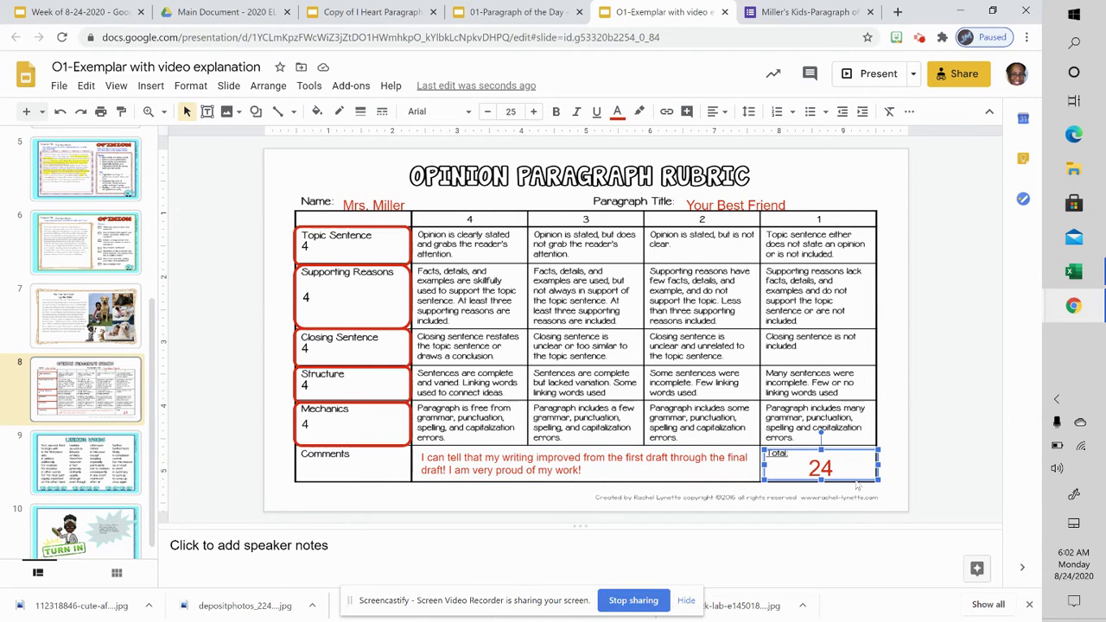
scroll(93, 434, down, 1)
Step: Go to slide 10 and reveal the Google Form link on the Turn In image
click(92, 434)
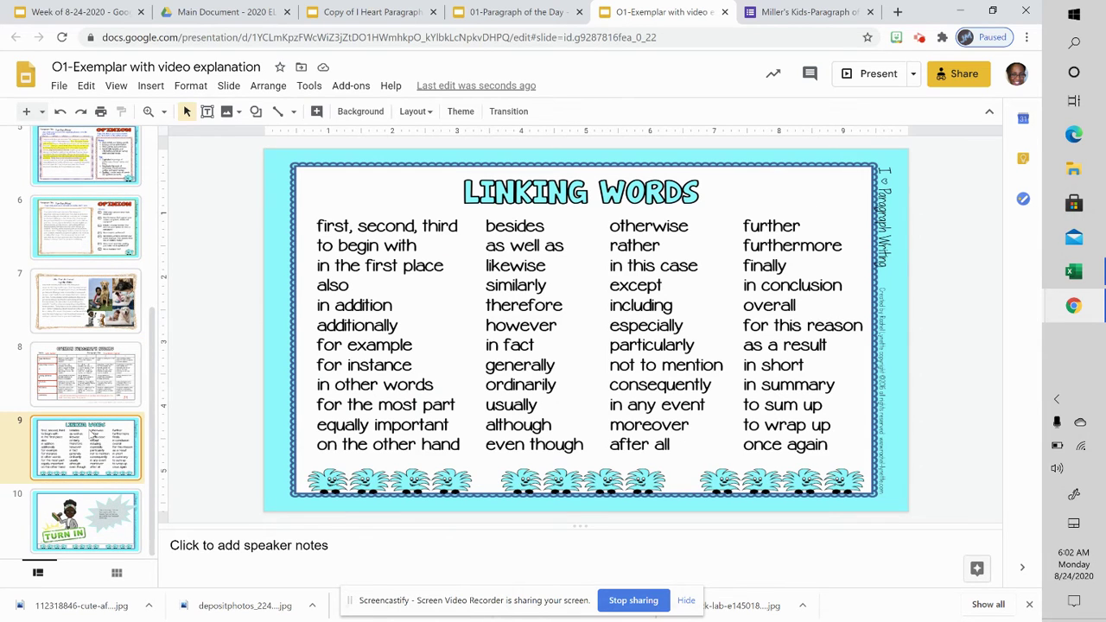
click(97, 537)
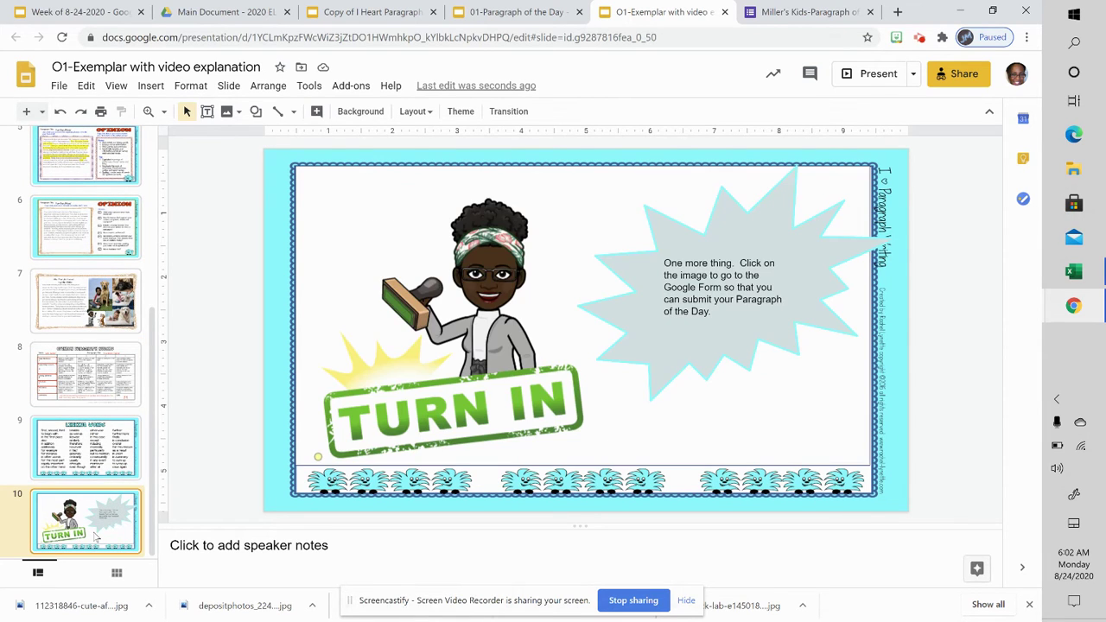
click(491, 333)
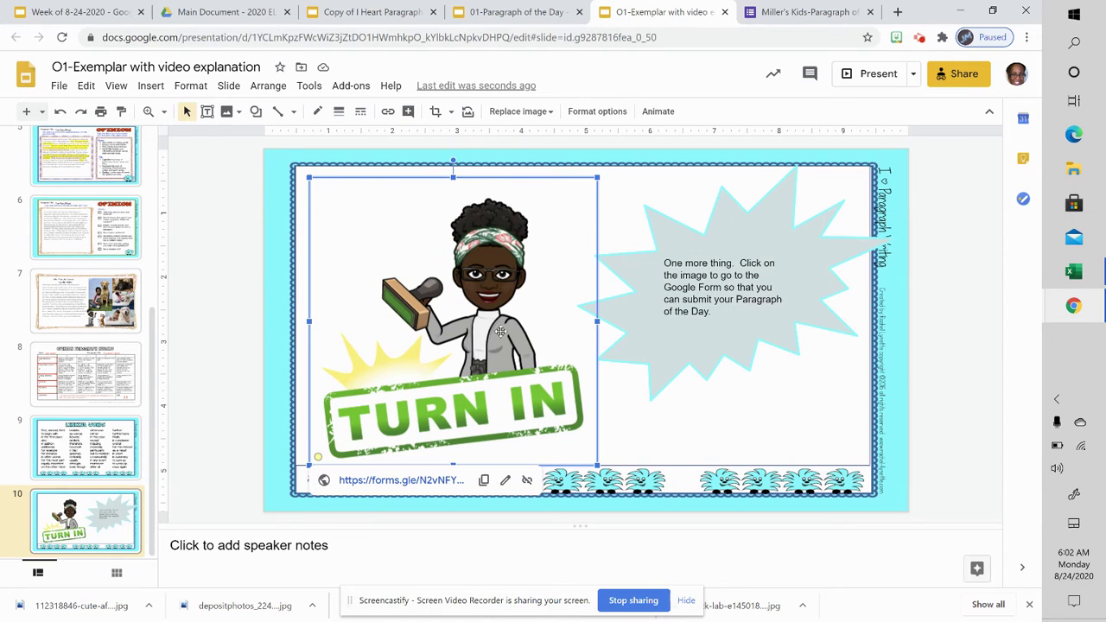
Step: Open the O1-Paragraph of the Day form, visit its First Name, Last Name and paragraph fields, then return to the slides
click(397, 484)
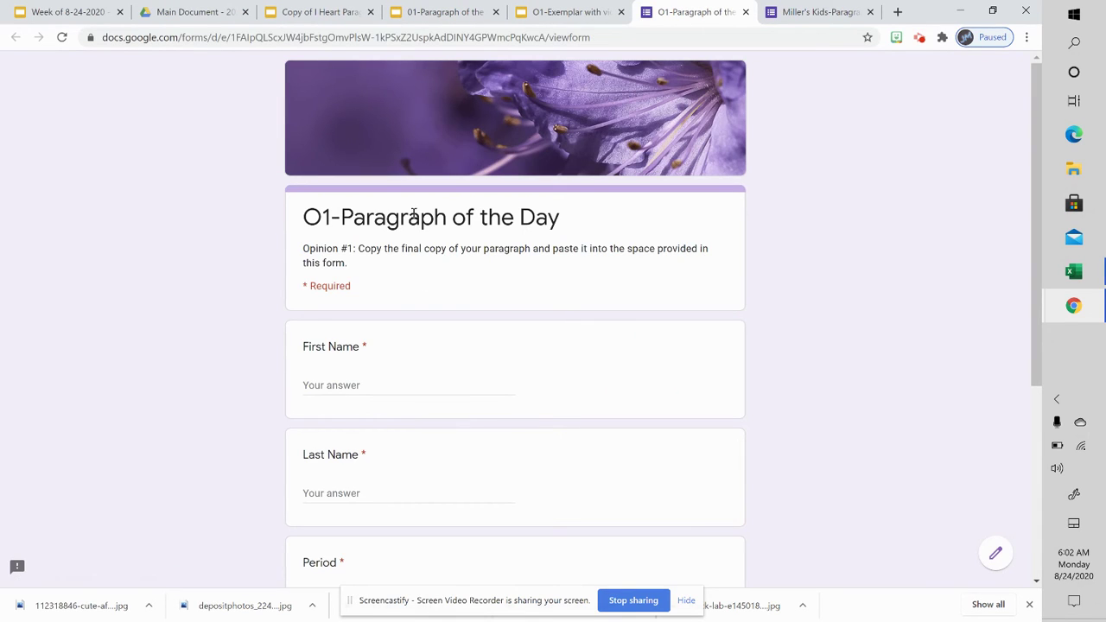
click(351, 389)
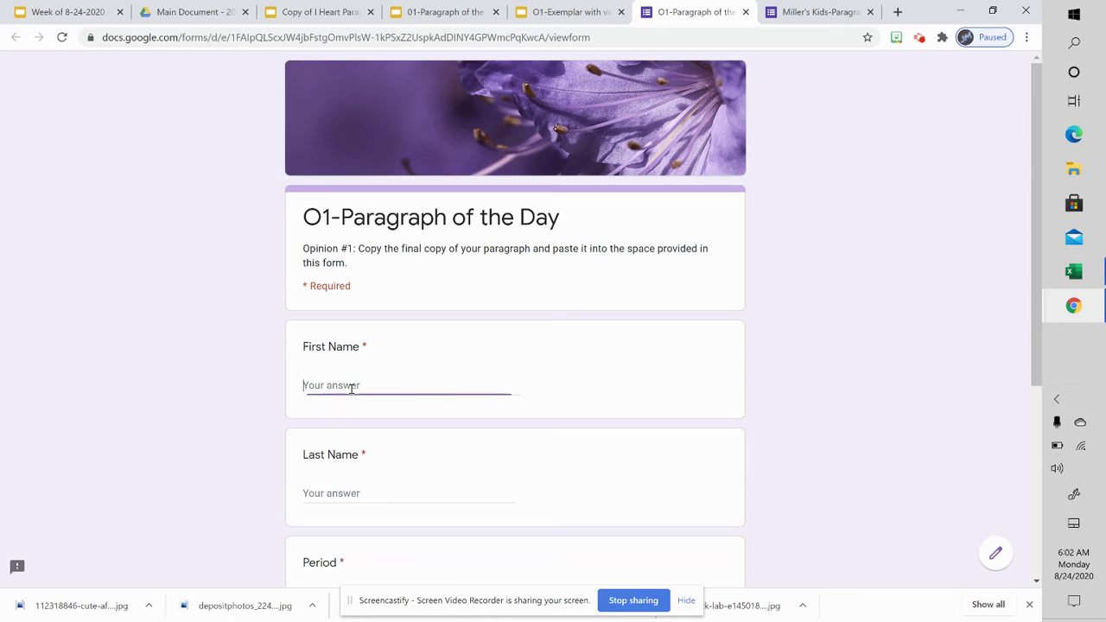
click(346, 491)
scroll(346, 488, down, 2)
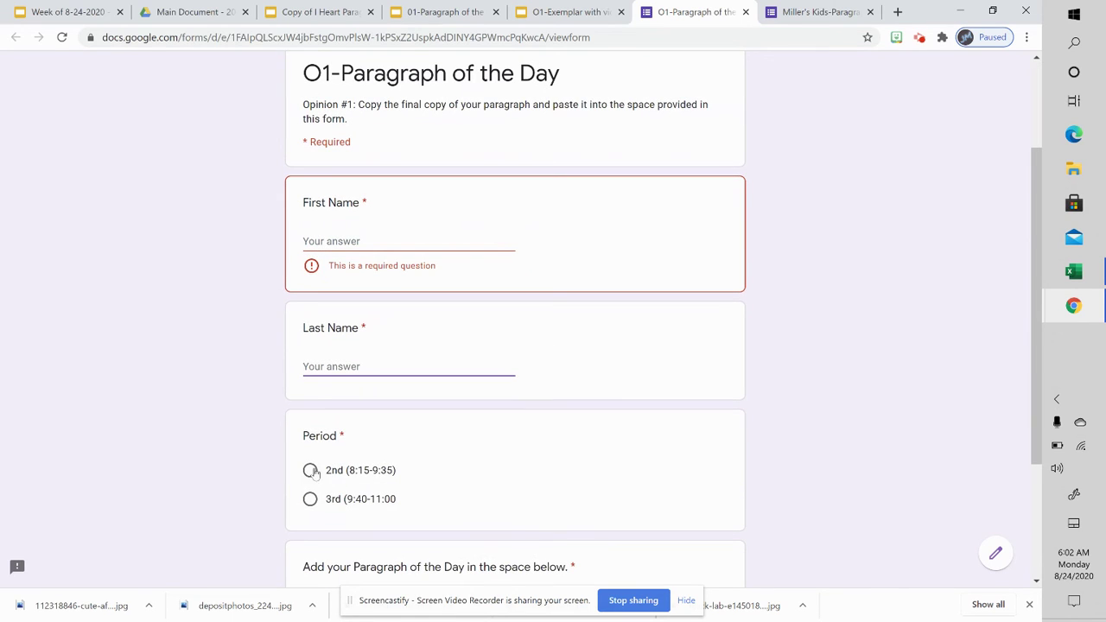
scroll(342, 475, down, 3)
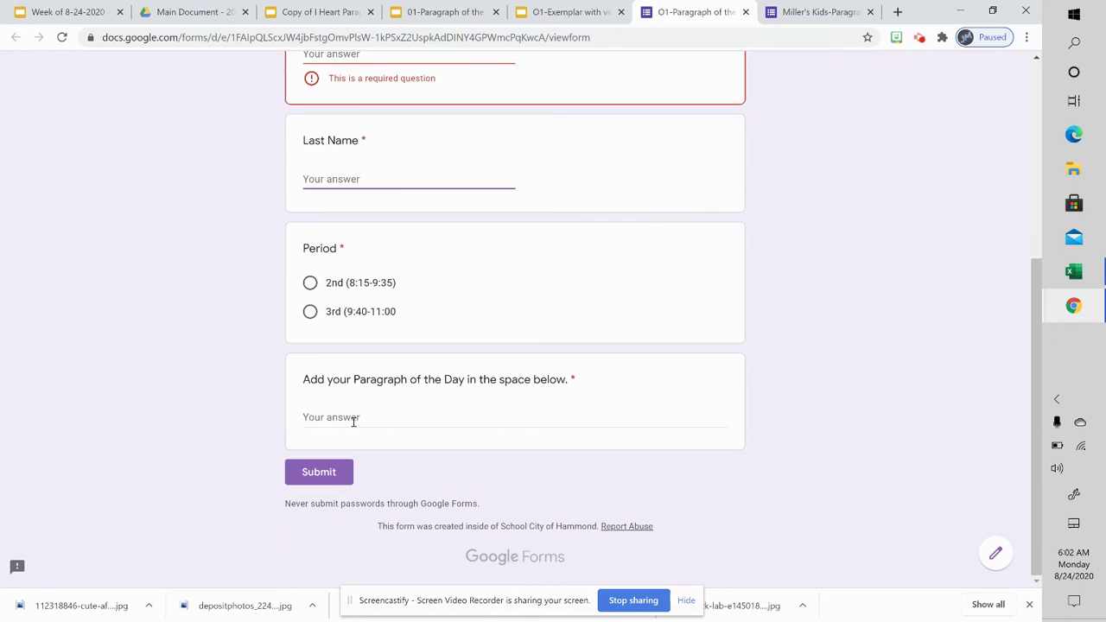
click(343, 418)
click(570, 12)
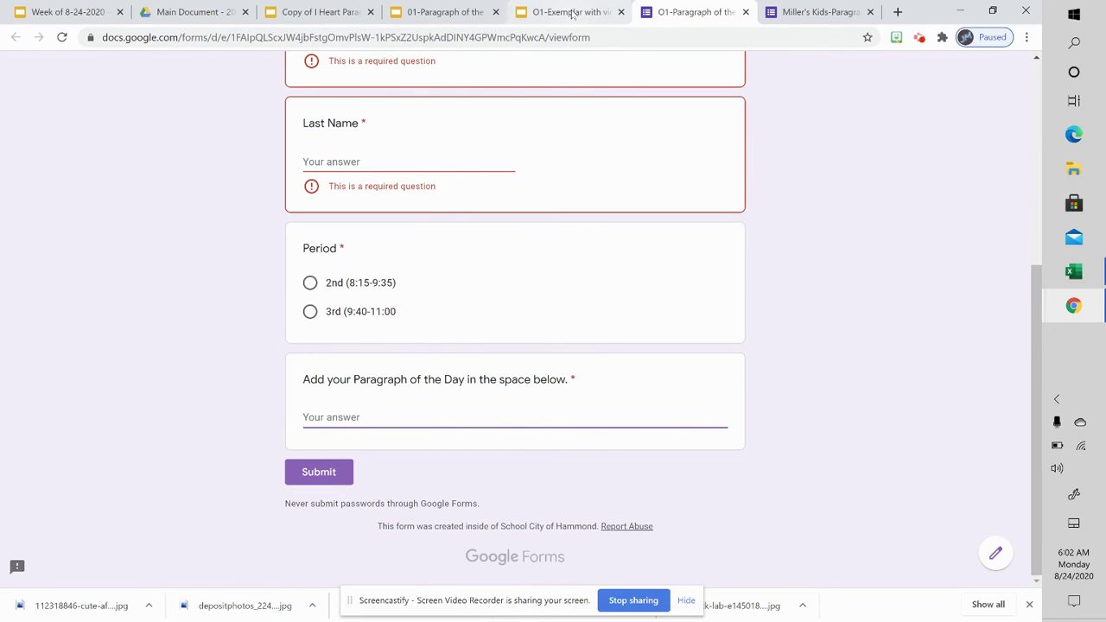
Step: Copy the dog paragraph body from slide 7 and switch to the form editor tab
click(76, 305)
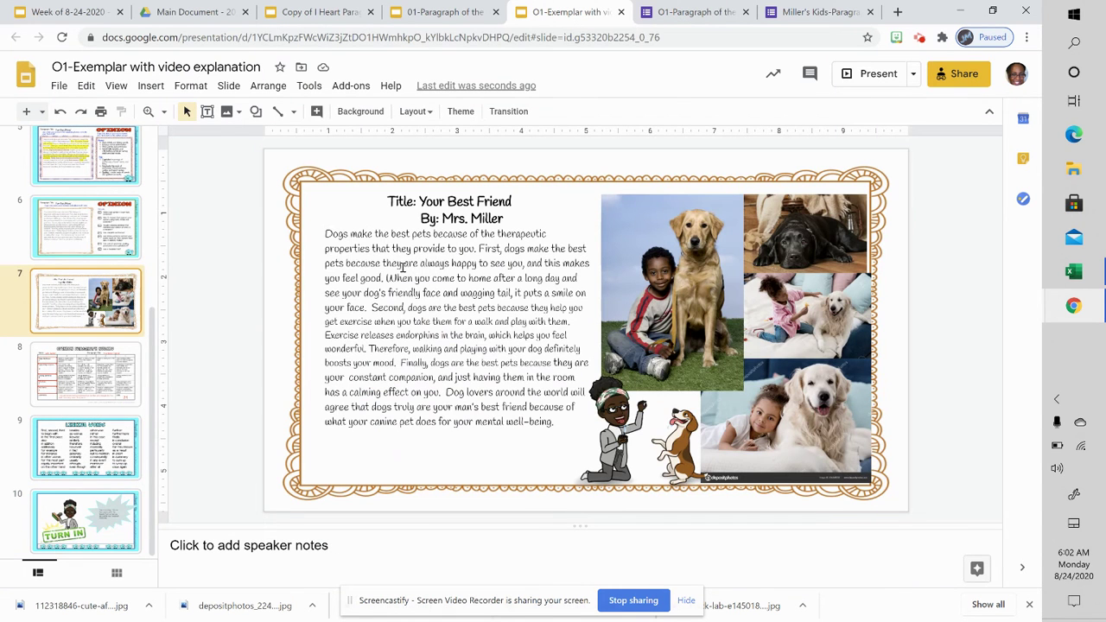
drag(325, 232, 575, 428)
right_click(513, 390)
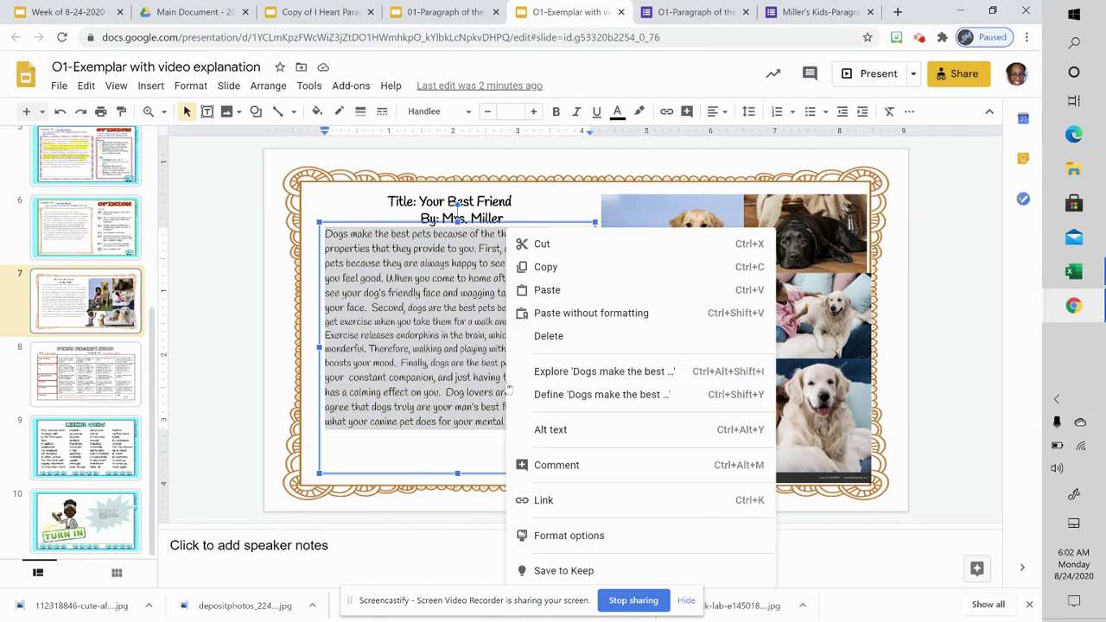
click(567, 275)
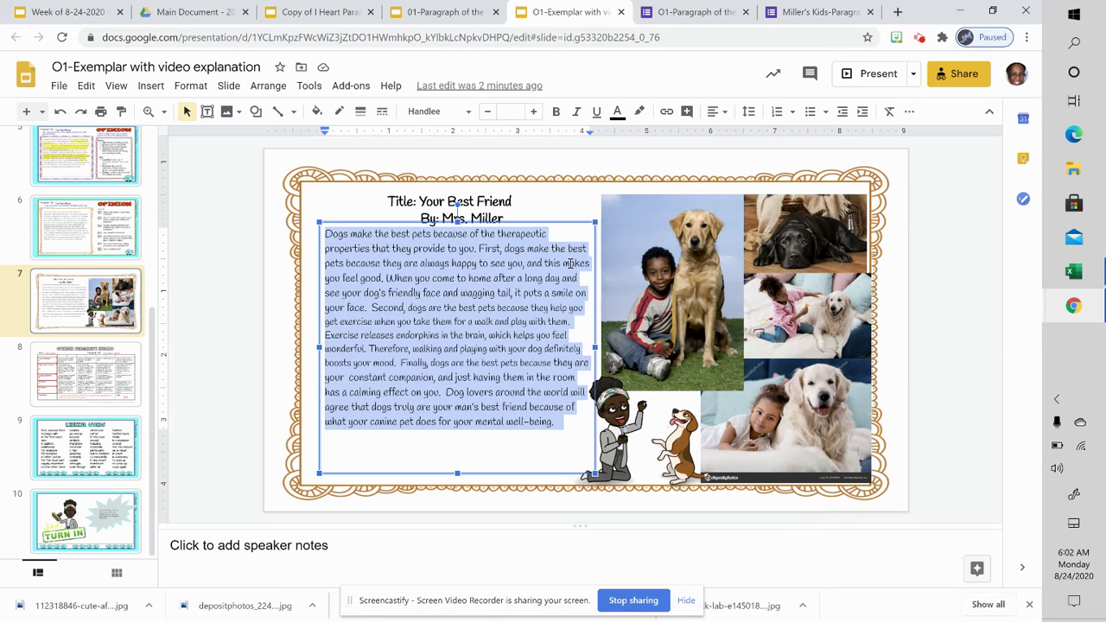
click(802, 12)
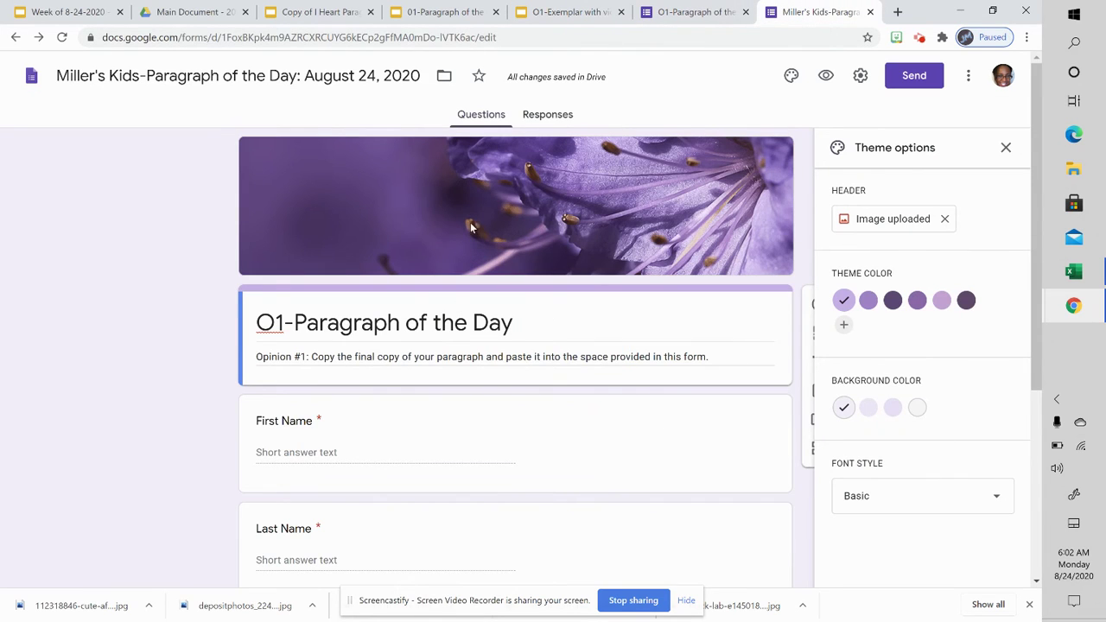
Step: Paste the dog paragraph into the O1-Paragraph of the Day answer field
click(696, 12)
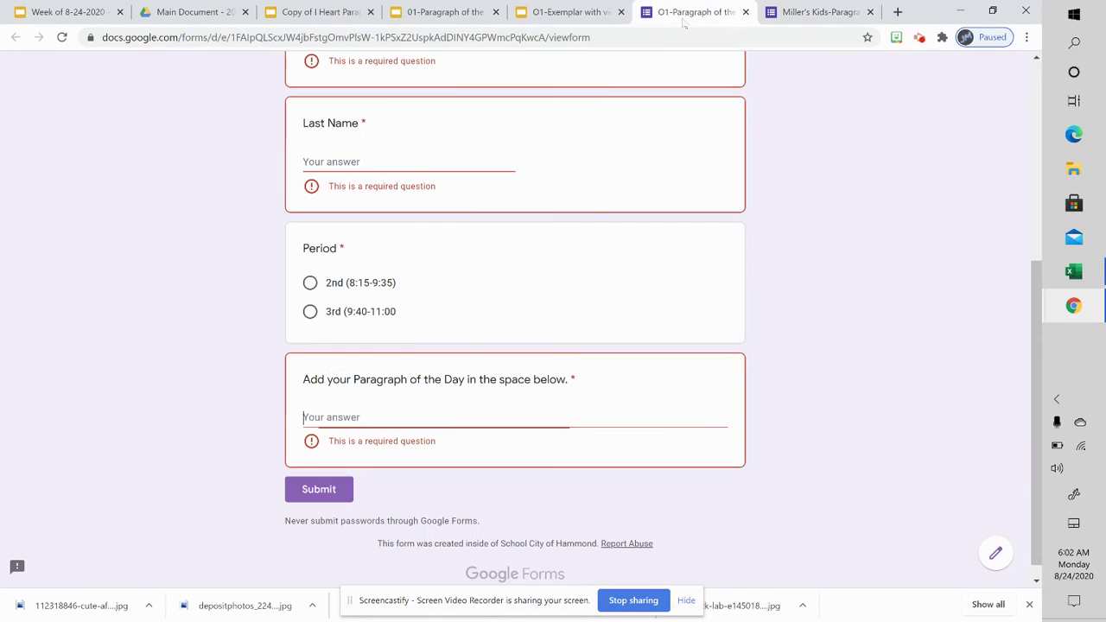
right_click(316, 418)
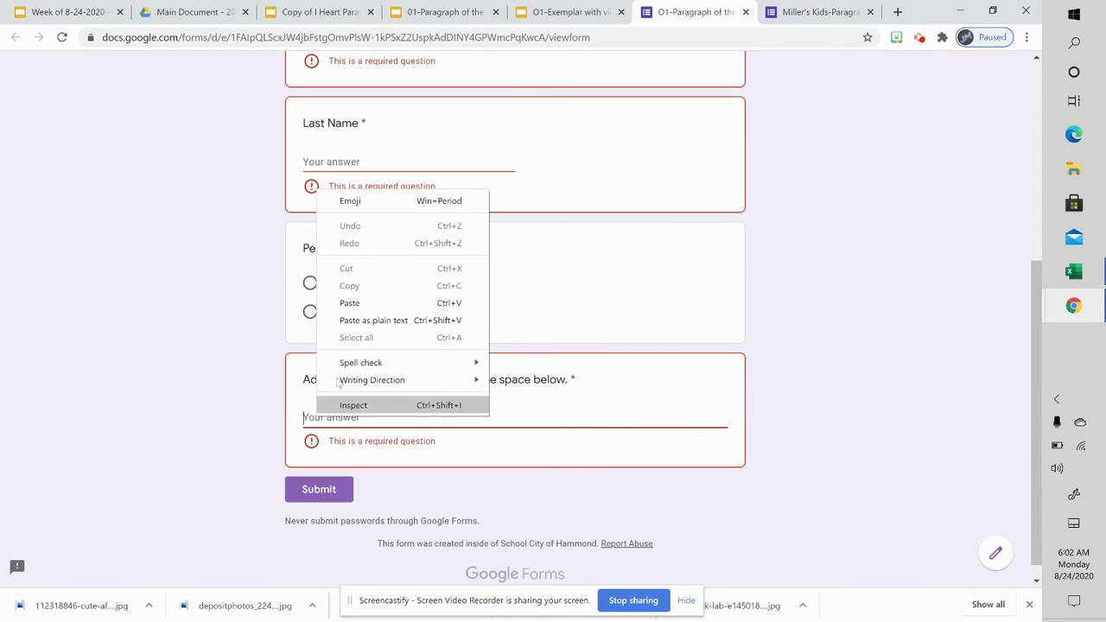
click(370, 304)
scroll(486, 442, down, 2)
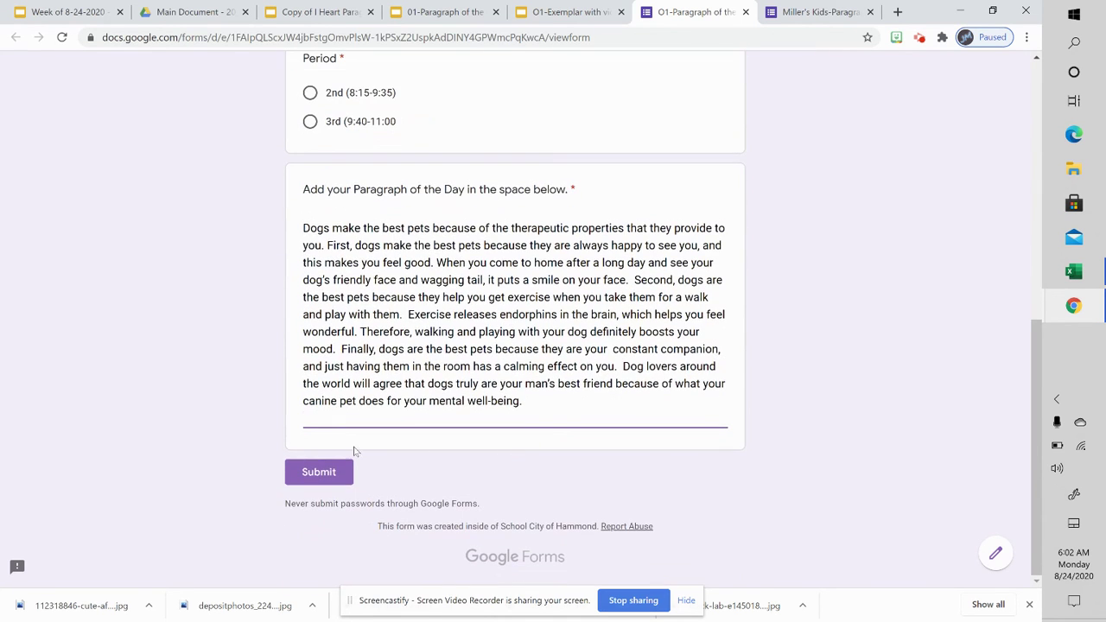